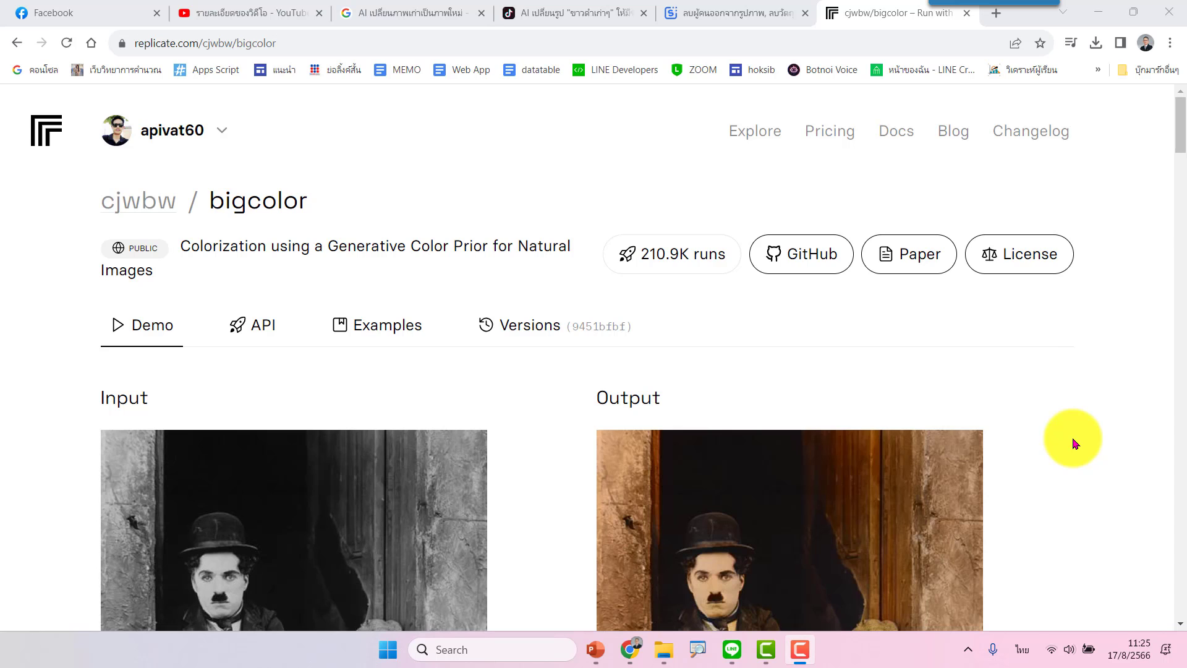
Step: Scroll the bigcolor page and briefly select, then deselect, its web address
scroll(1074, 443, "down", 3)
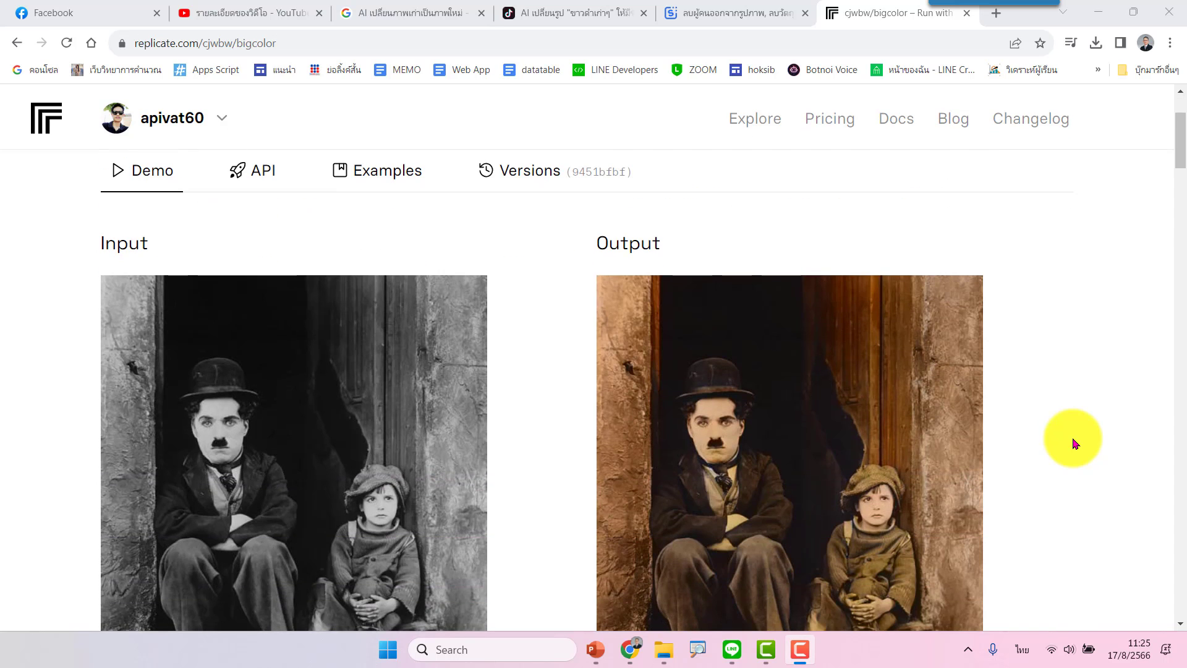
scroll(1074, 443, "down", 1)
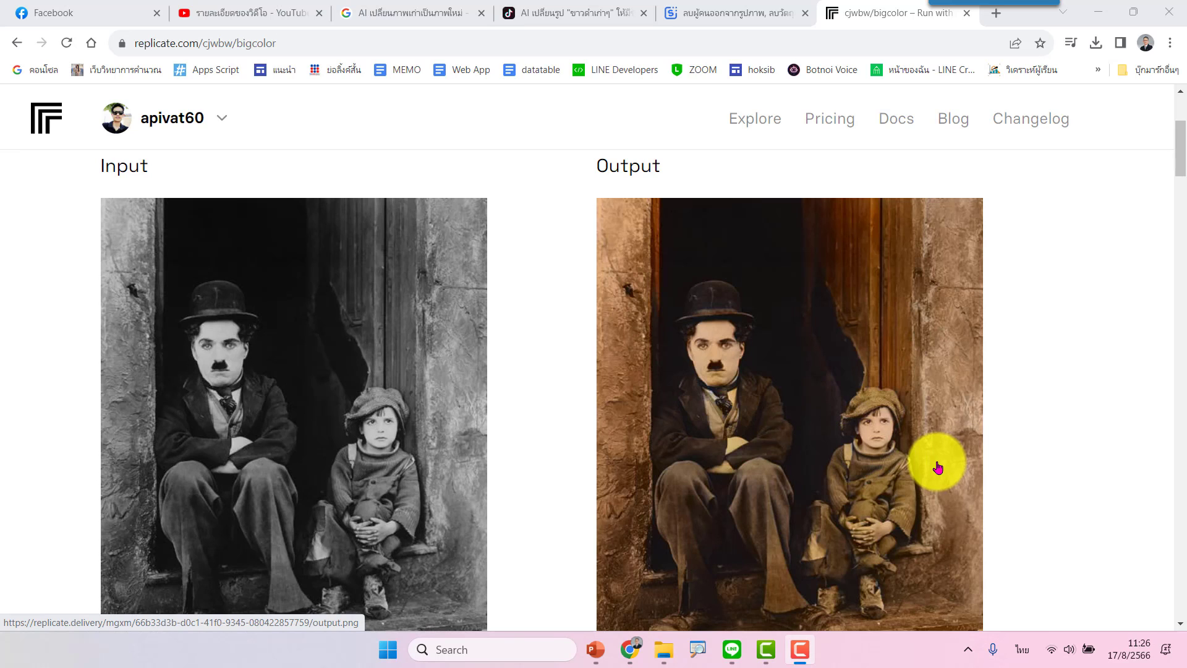
left_click(309, 42)
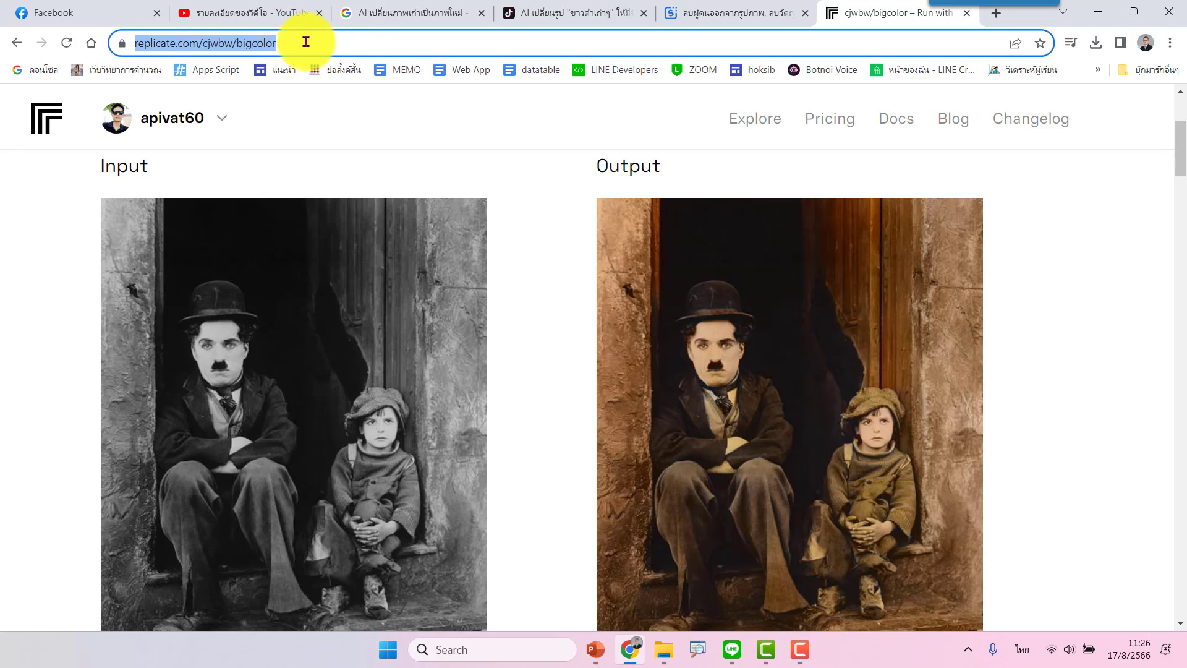
left_click(1047, 314)
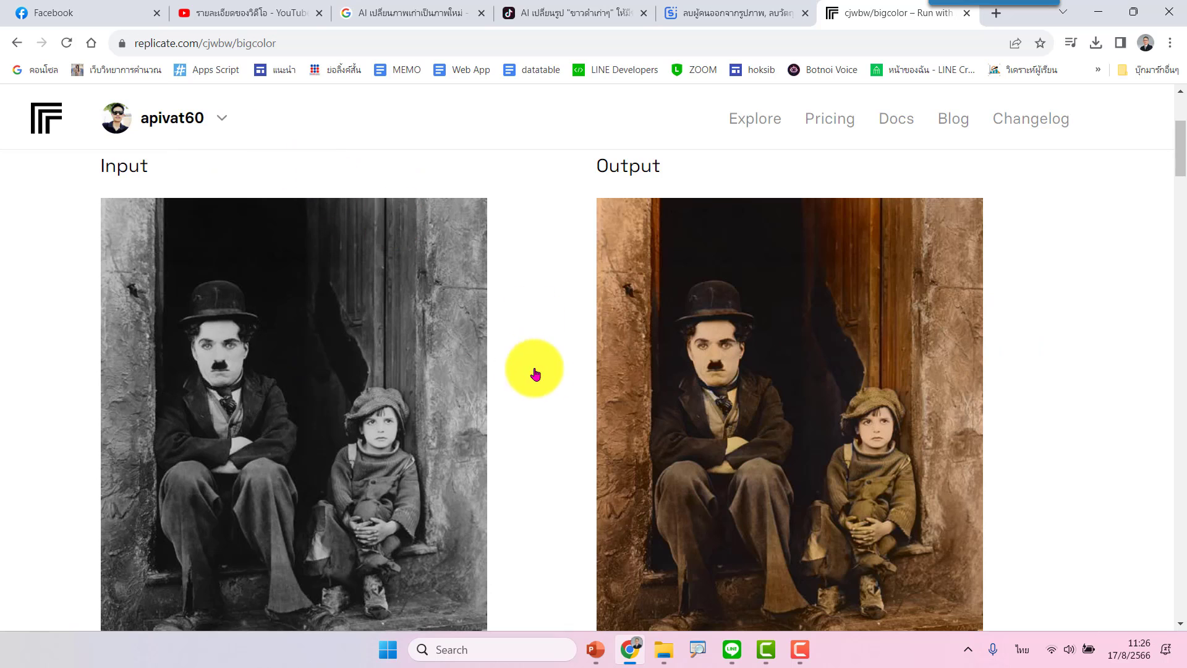
scroll(535, 373, "down", 6)
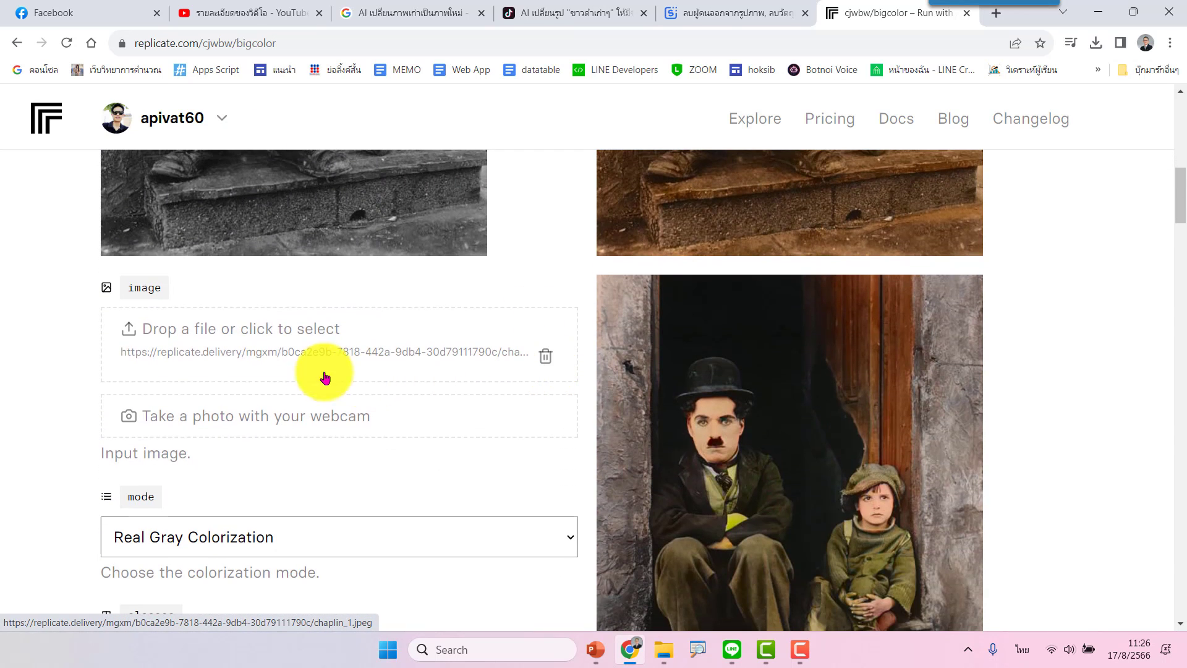
Step: Load 1234.jpg from the Desktop as the bigcolor input image
left_click(244, 340)
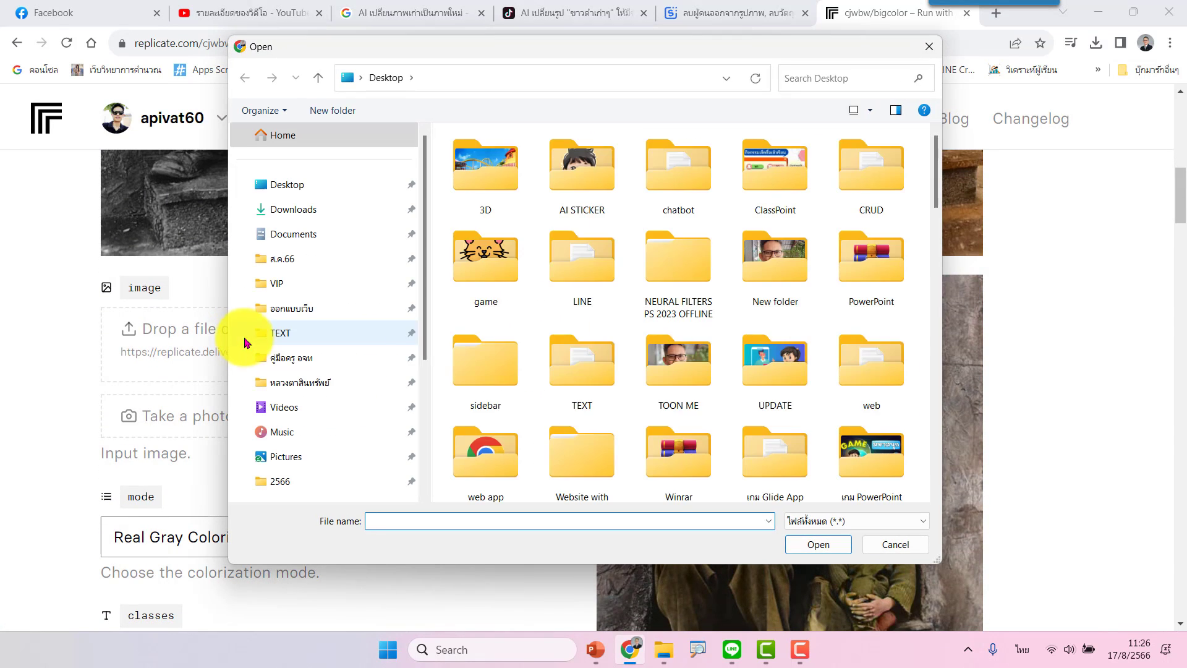
scroll(742, 339, "down", 2)
scroll(745, 334, "down", 5)
scroll(748, 330, "down", 3)
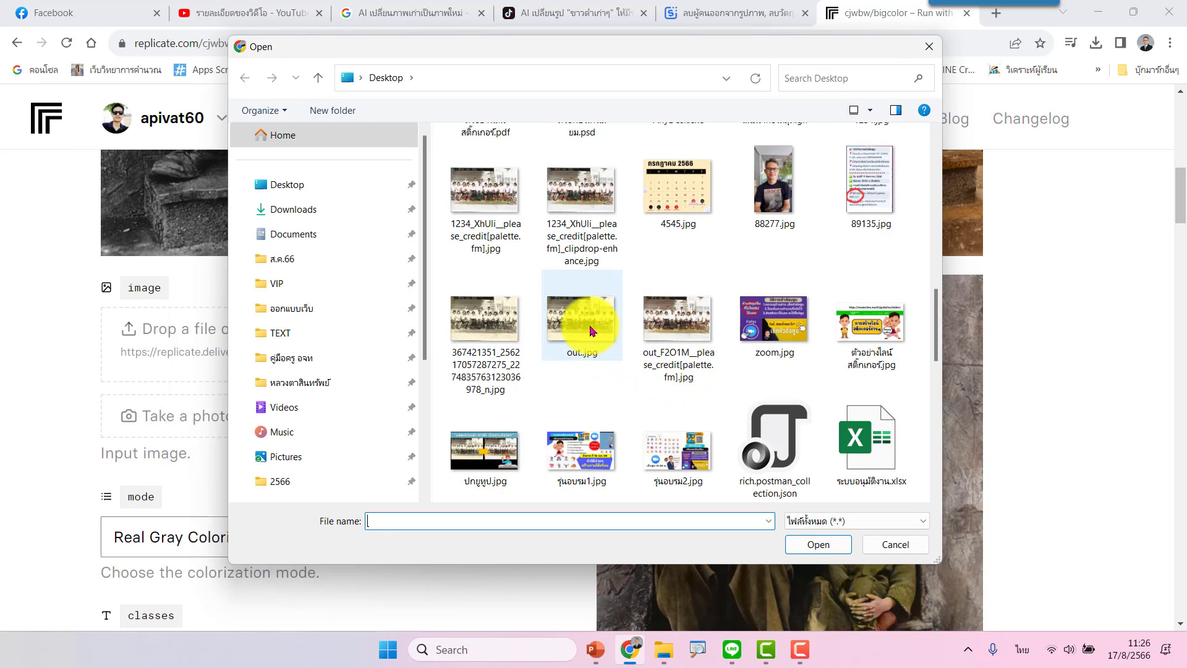
scroll(753, 350, "up", 3)
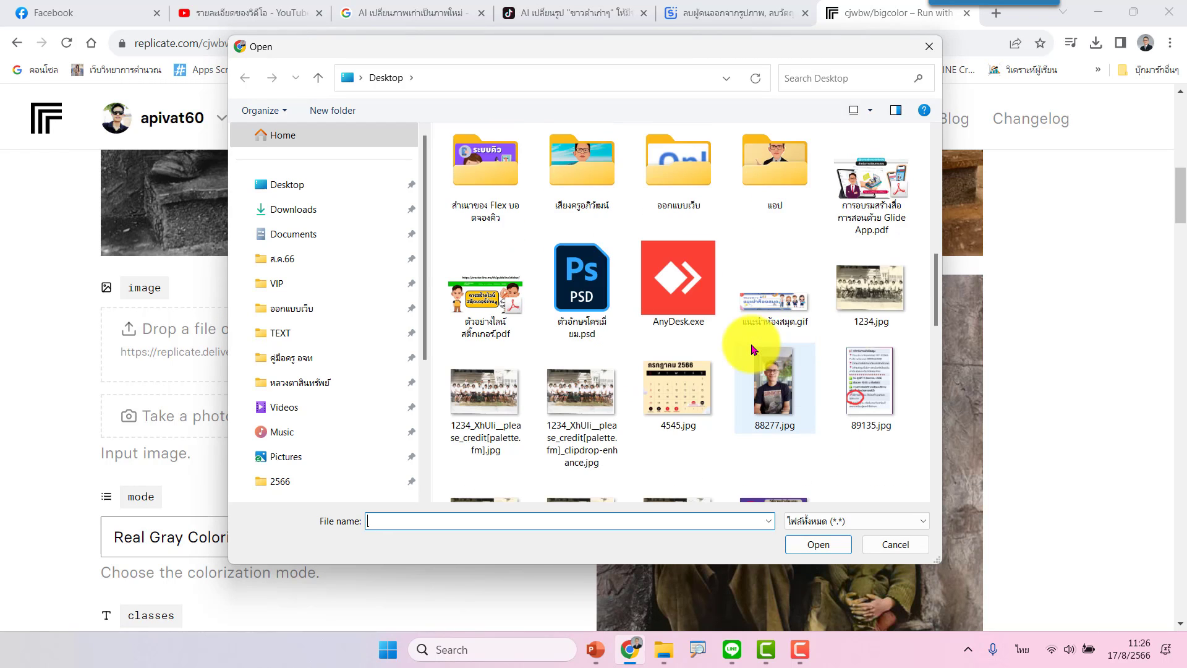
left_click(865, 288)
left_click(821, 546)
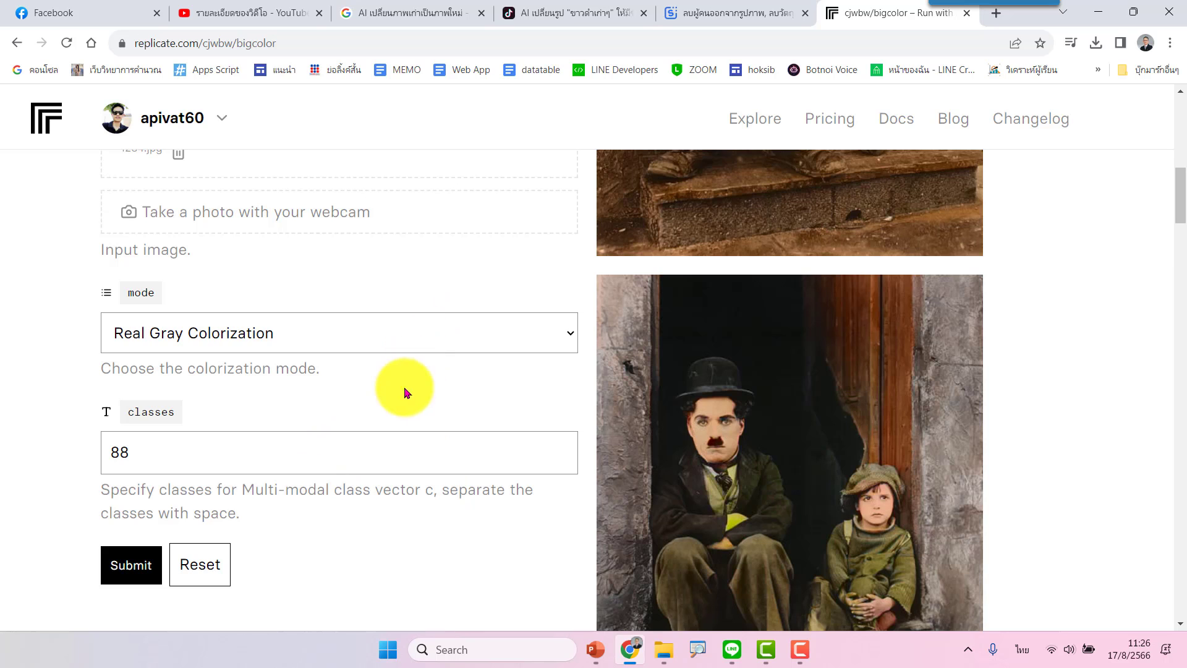
scroll(383, 420, "down", 3)
scroll(349, 458, "up", 2)
scroll(350, 458, "up", 3)
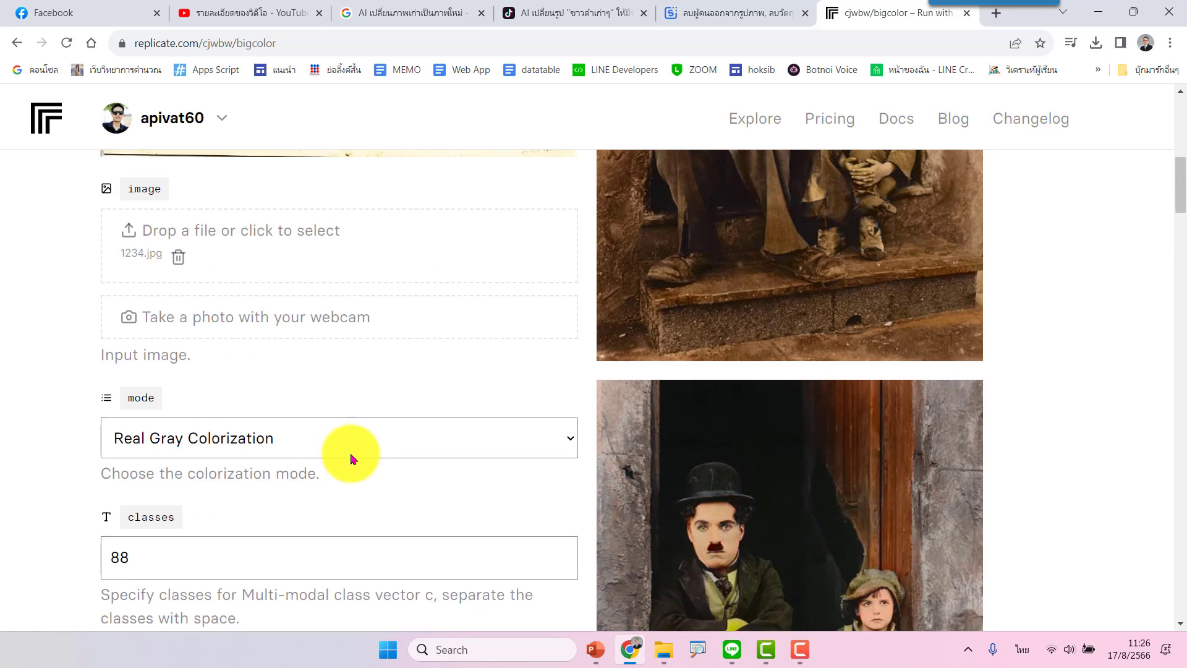
scroll(350, 457, "up", 3)
scroll(355, 442, "up", 4)
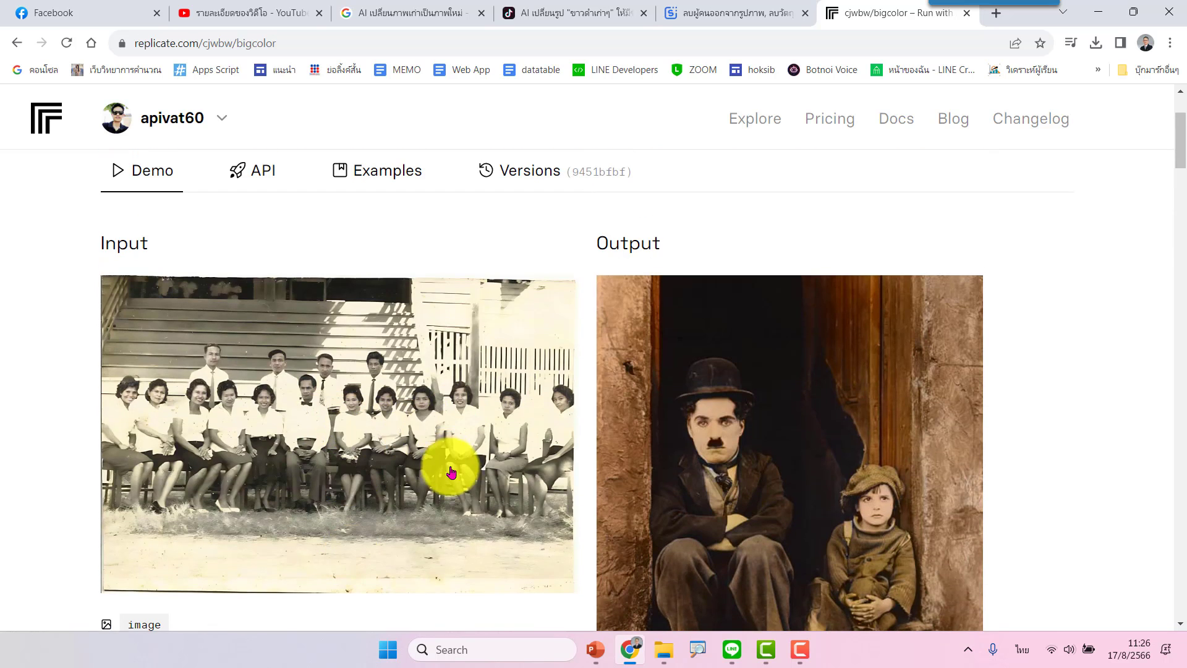
scroll(450, 470, "down", 6)
scroll(450, 484, "down", 5)
scroll(450, 484, "down", 1)
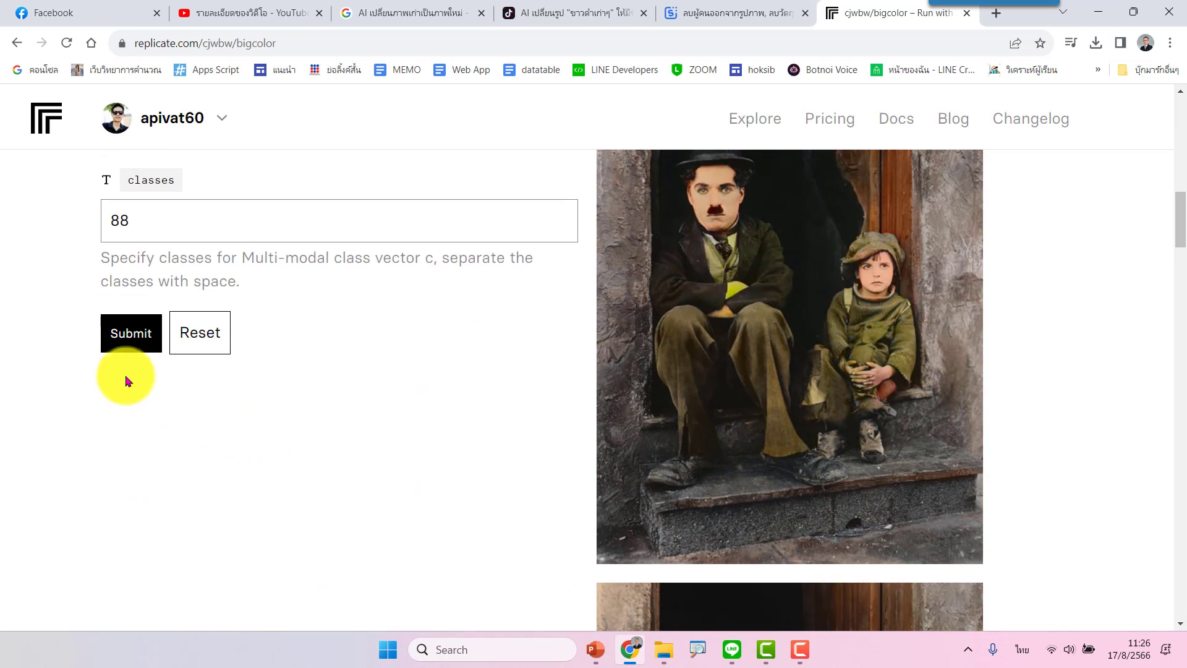
Step: Submit the bigcolor run to colorize the group photo 1234.jpg
left_click(123, 344)
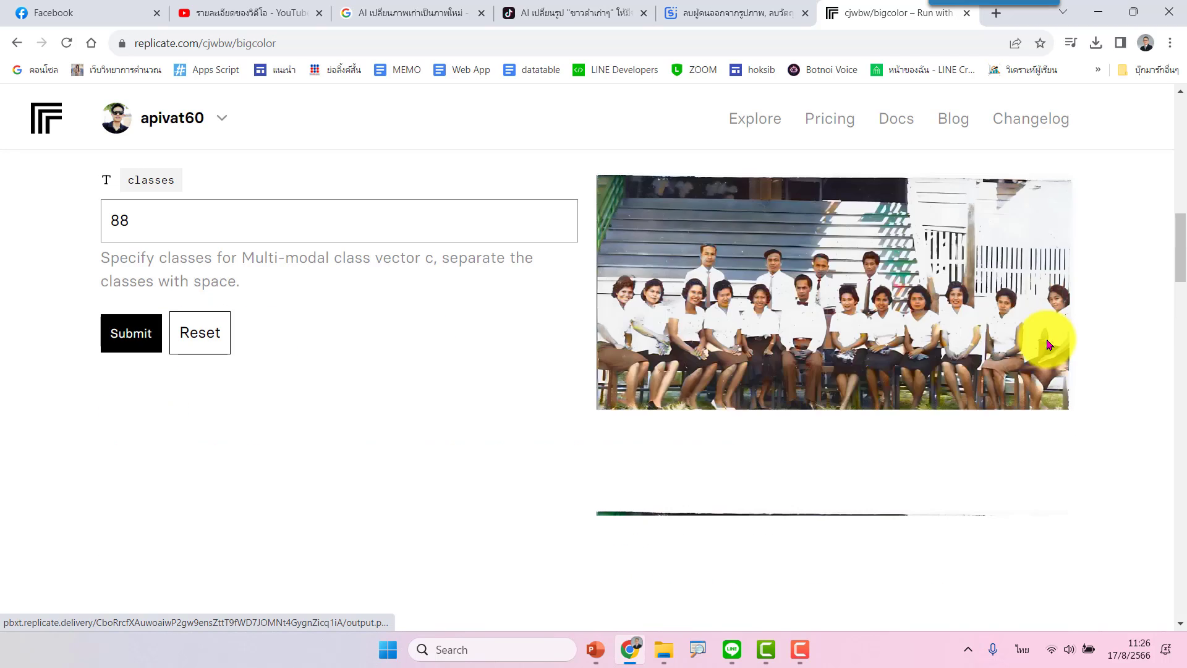
scroll(1115, 354, "up", 1)
scroll(1116, 353, "up", 3)
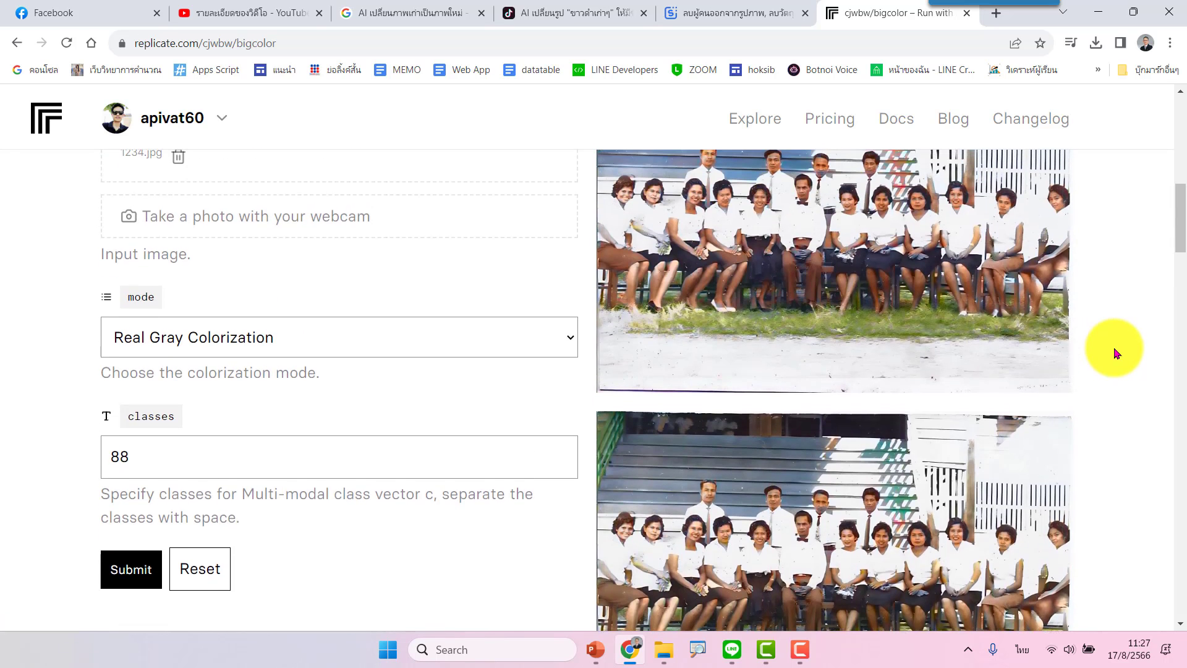
scroll(1115, 354, "up", 2)
scroll(1115, 354, "up", 3)
scroll(1116, 354, "up", 1)
scroll(1116, 354, "up", 1)
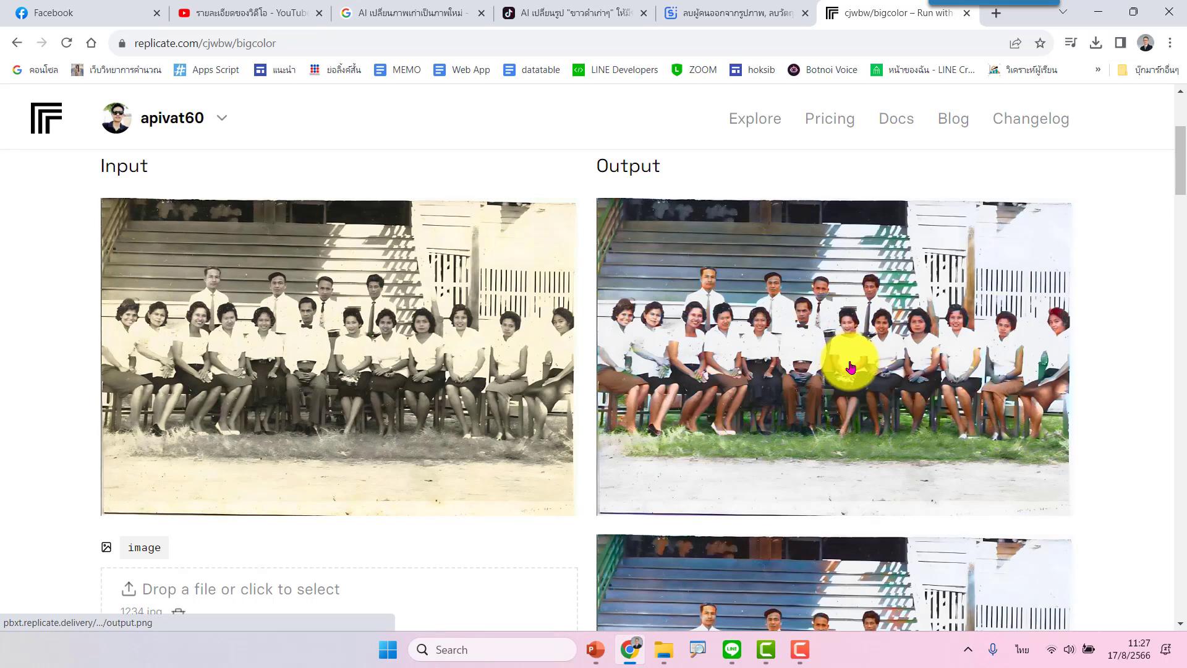
Step: Scroll through the colorized variants down to the Download button
scroll(998, 377, "down", 4)
scroll(927, 380, "down", 1)
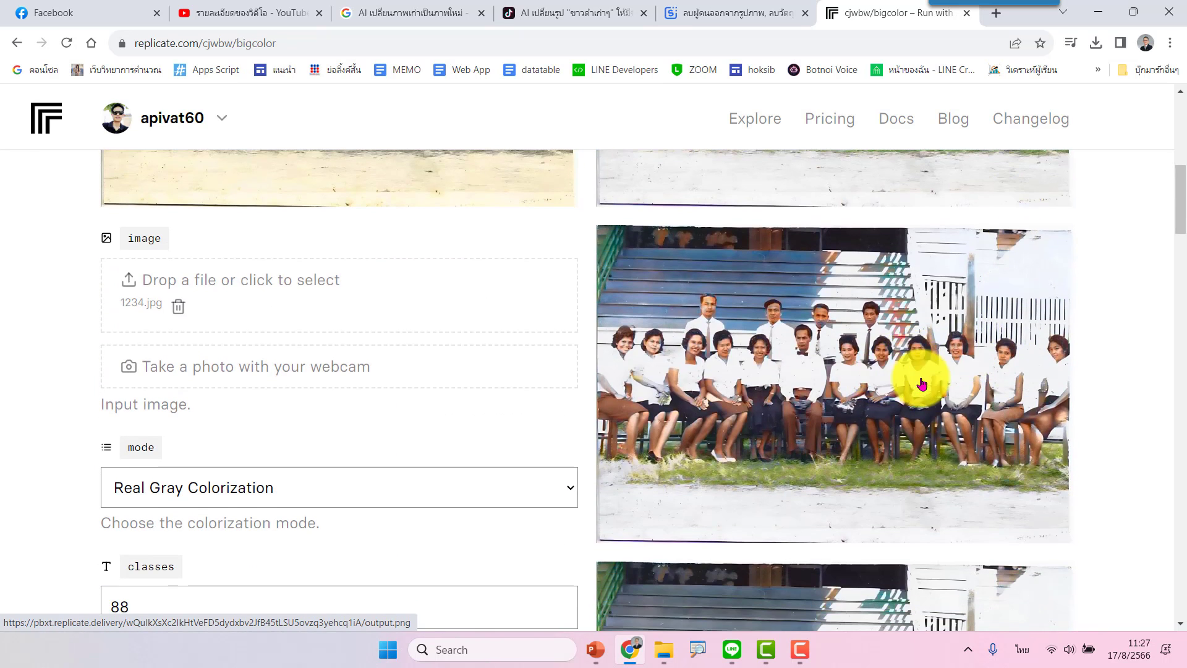
scroll(995, 392, "down", 3)
scroll(1051, 471, "down", 4)
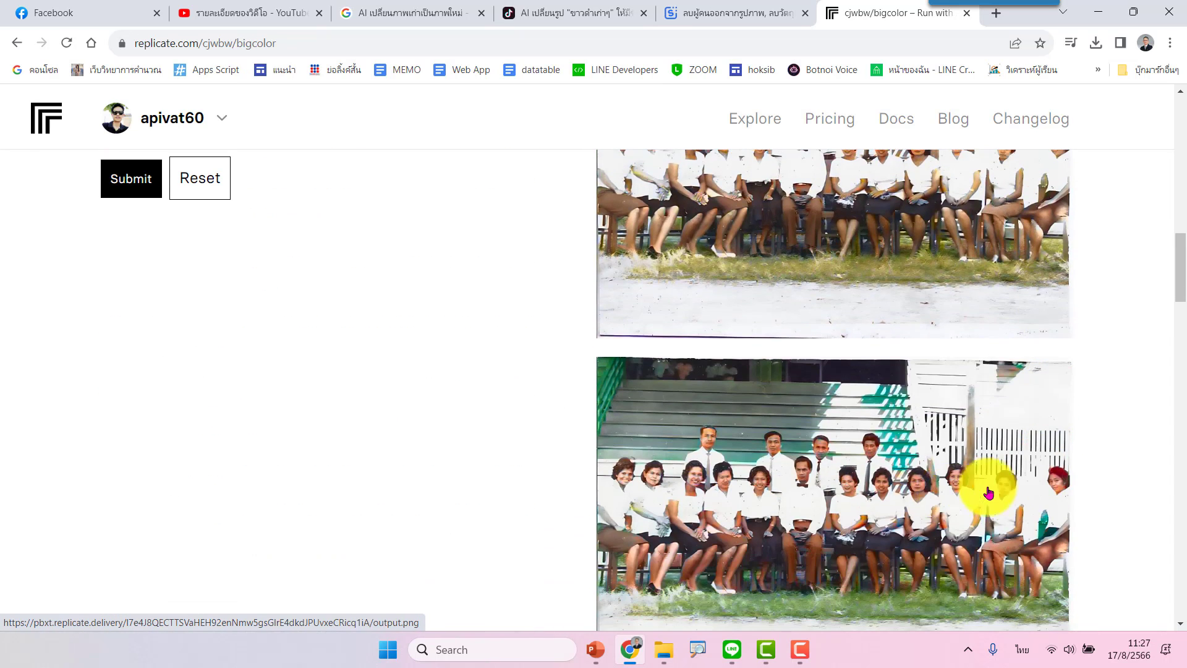
scroll(983, 486, "down", 4)
scroll(1008, 487, "down", 3)
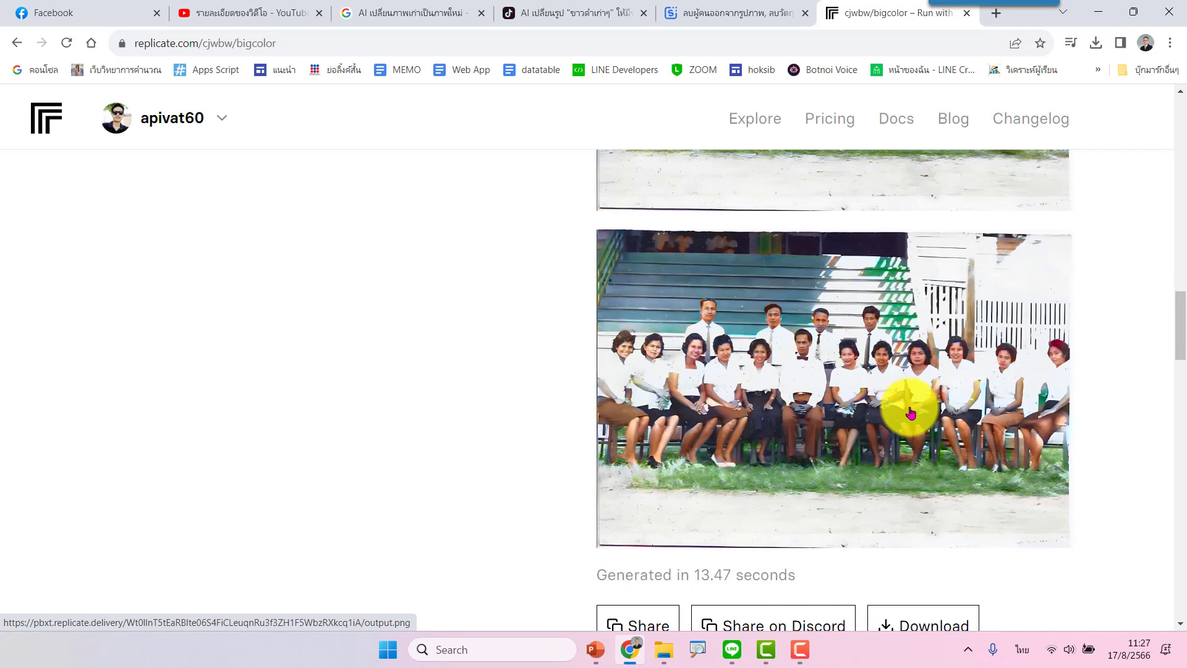
scroll(908, 409, "down", 2)
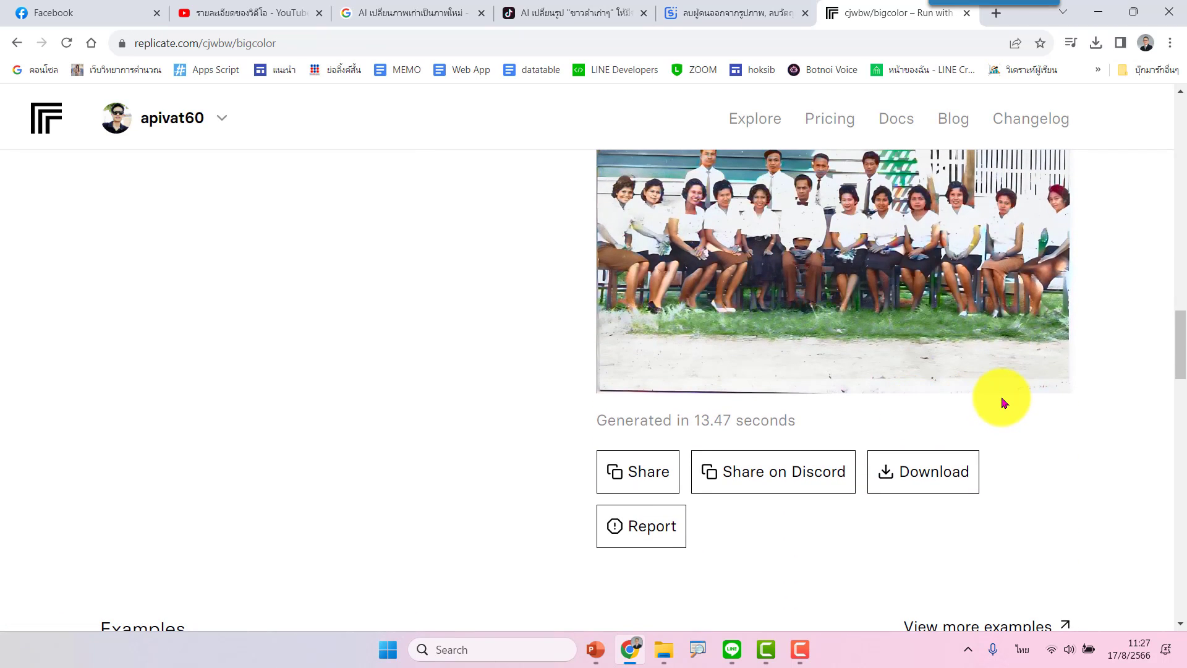
Step: Download the results and save the replicate-prediction zip to the Desktop
left_click(962, 488)
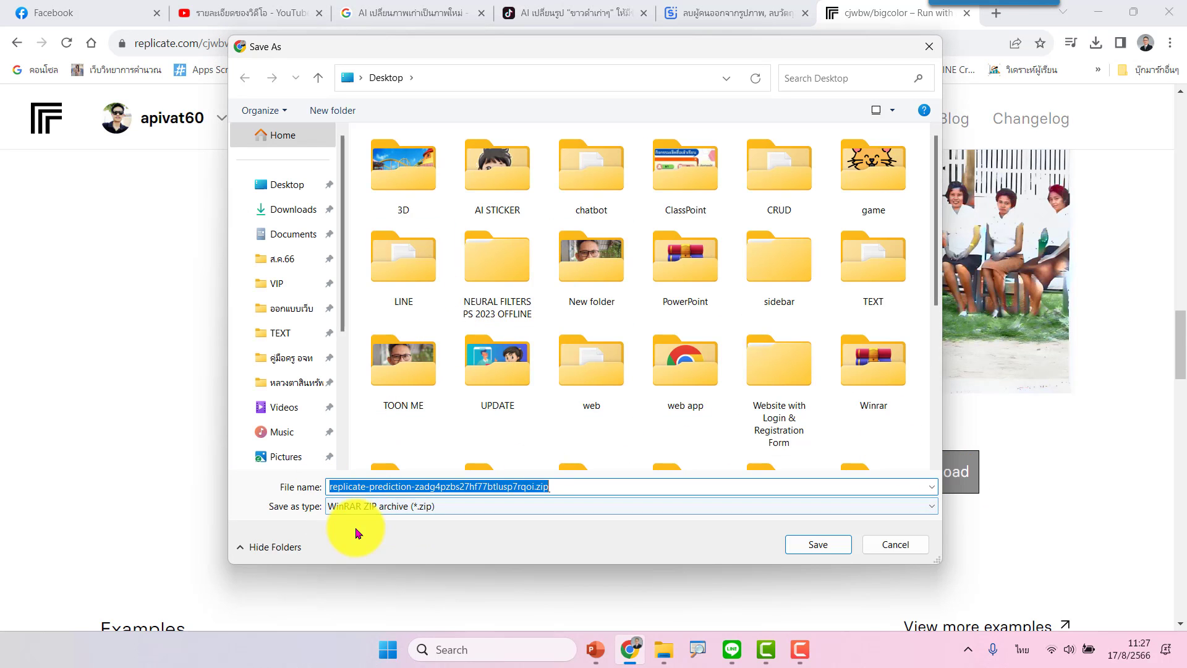
left_click(818, 546)
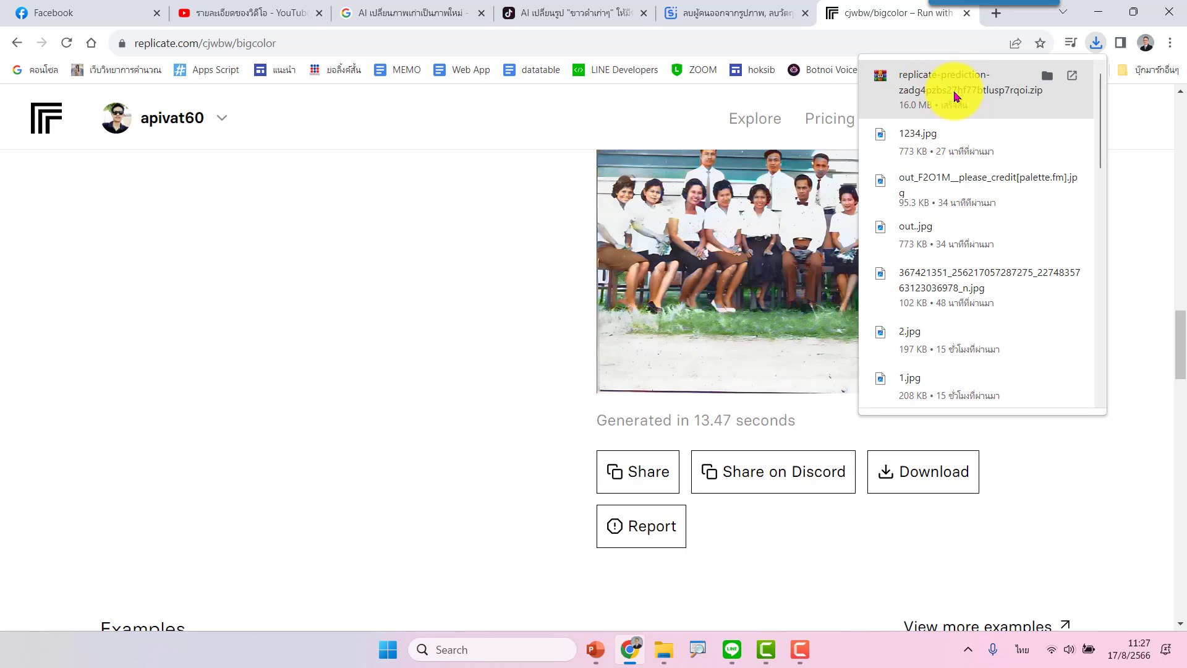
Step: Open the downloaded zip in WinRAR and extract it to the suggested same-name folder
left_click(955, 96)
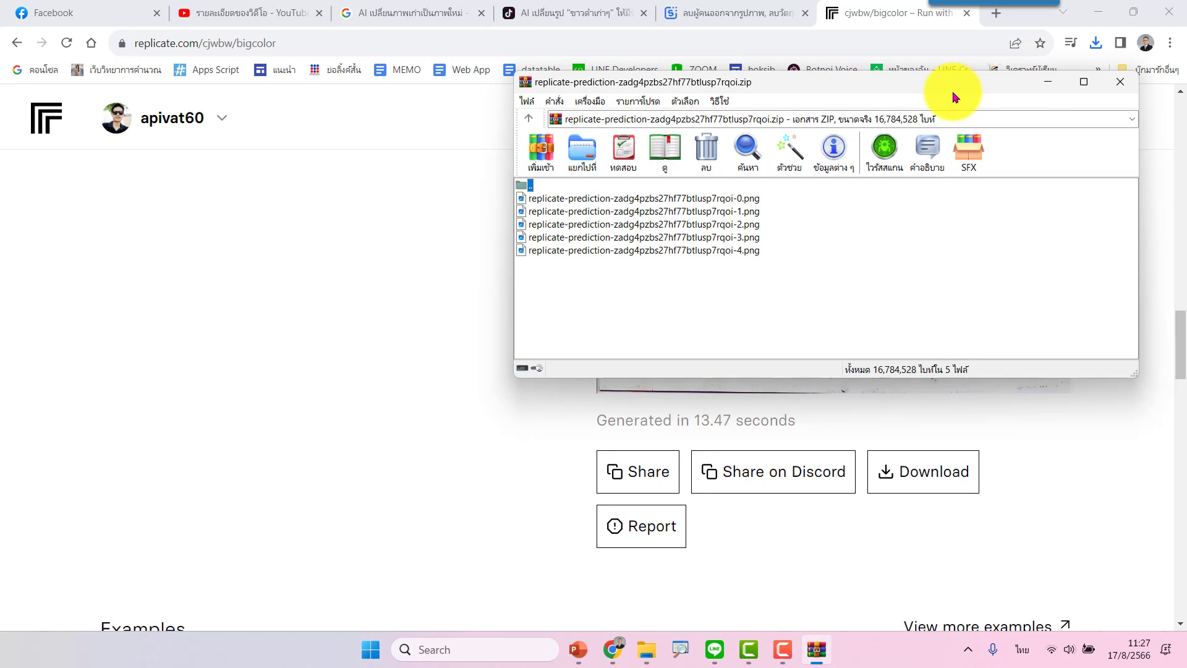
left_click(584, 150)
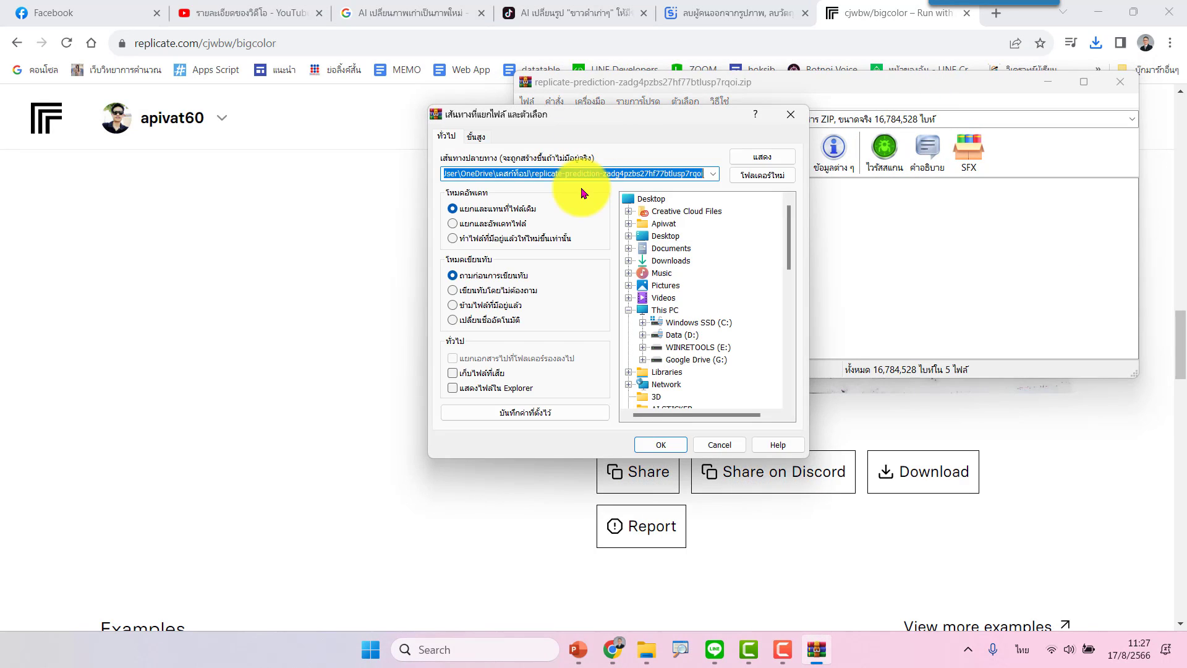
left_click(659, 445)
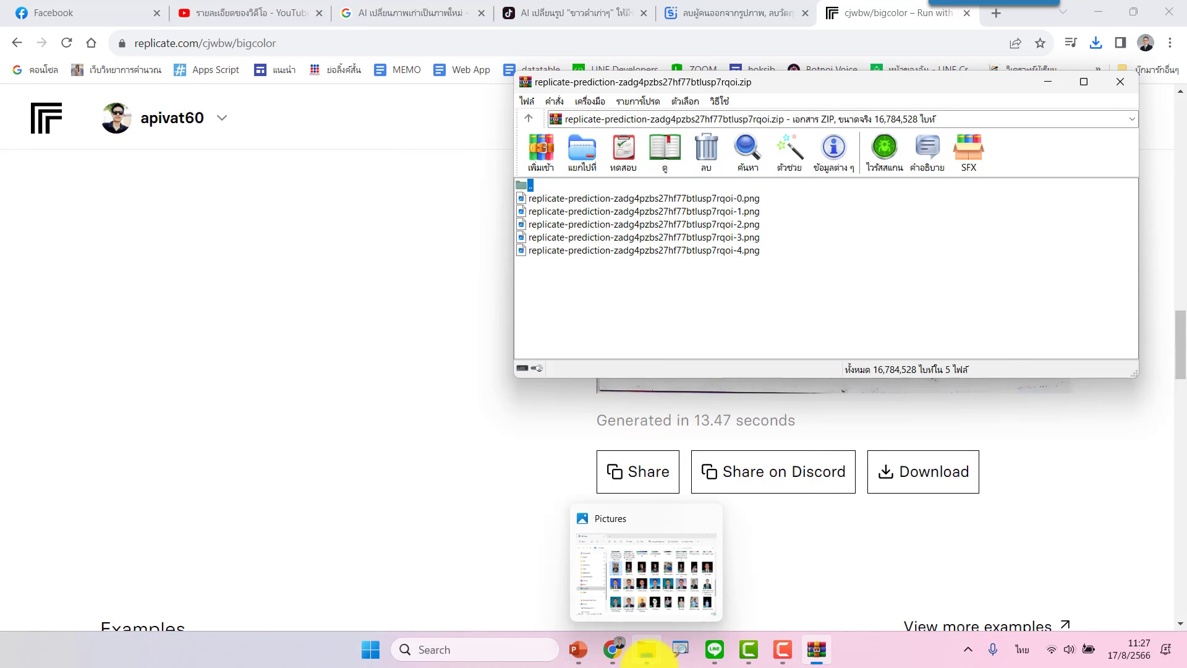
Step: Go to the Desktop's replicate-prediction folder in File Explorer and open the -0.png image
left_click(646, 649)
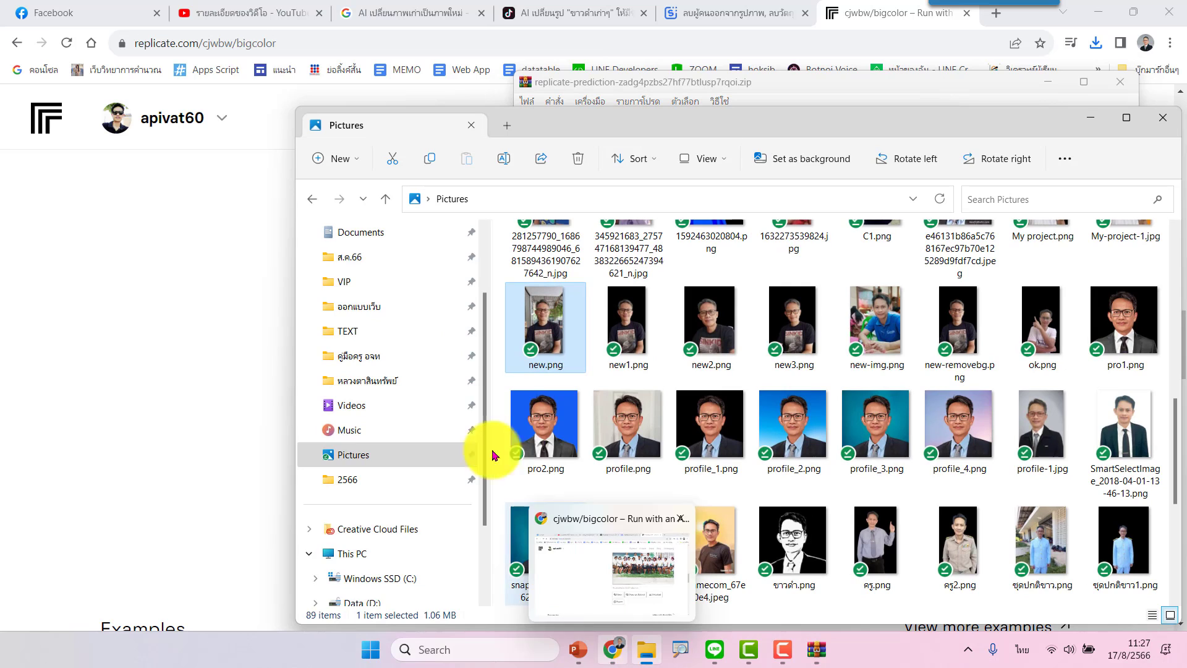
scroll(395, 268, "up", 2)
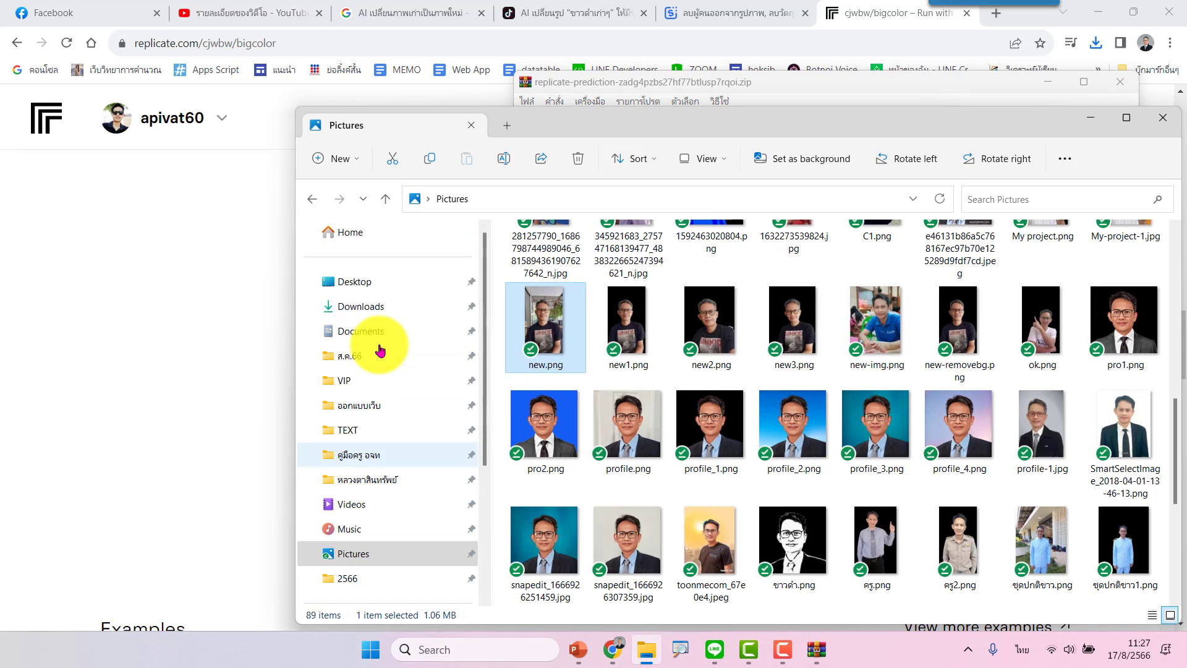
left_click(377, 306)
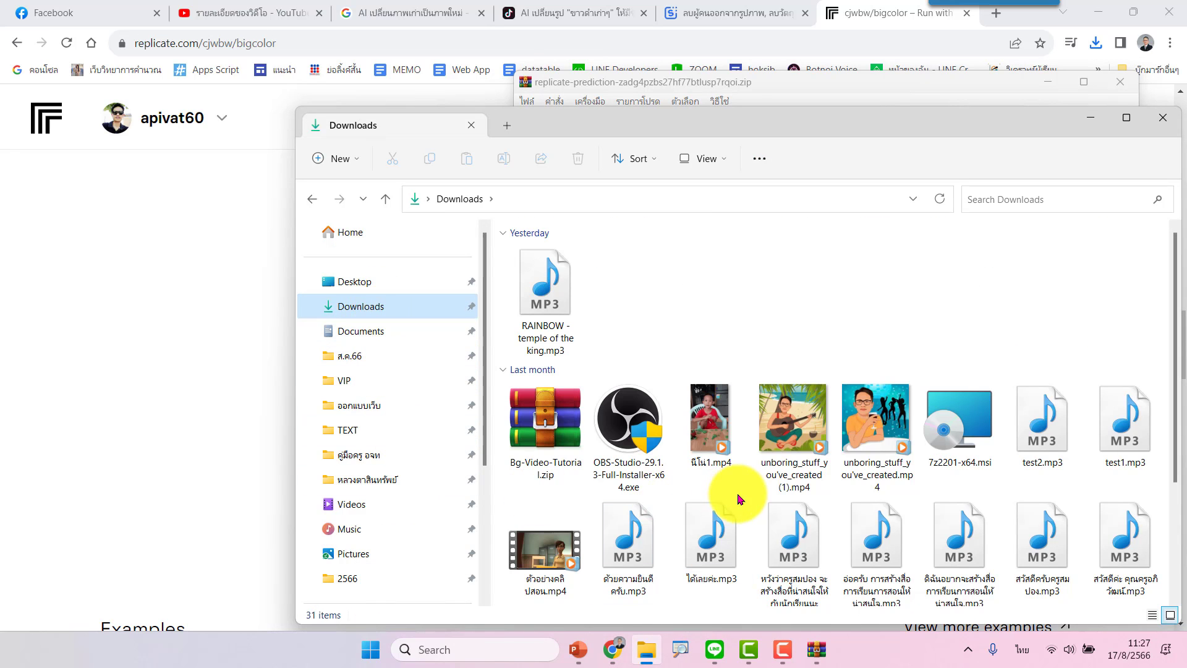
left_click(369, 285)
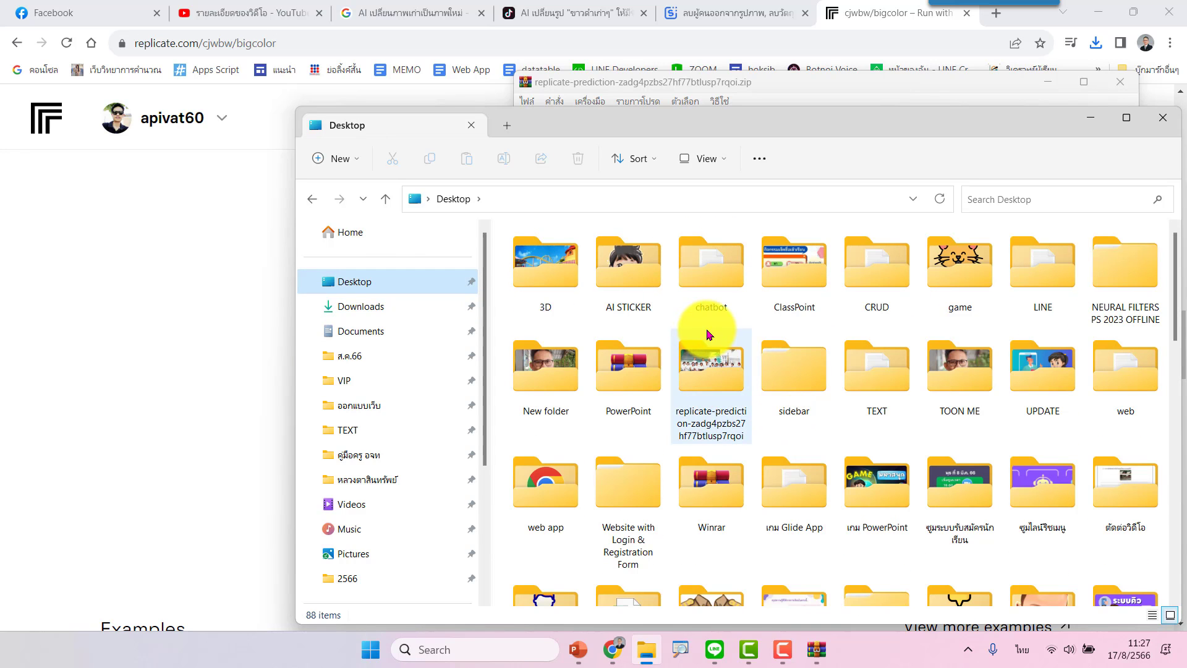
double_click(720, 374)
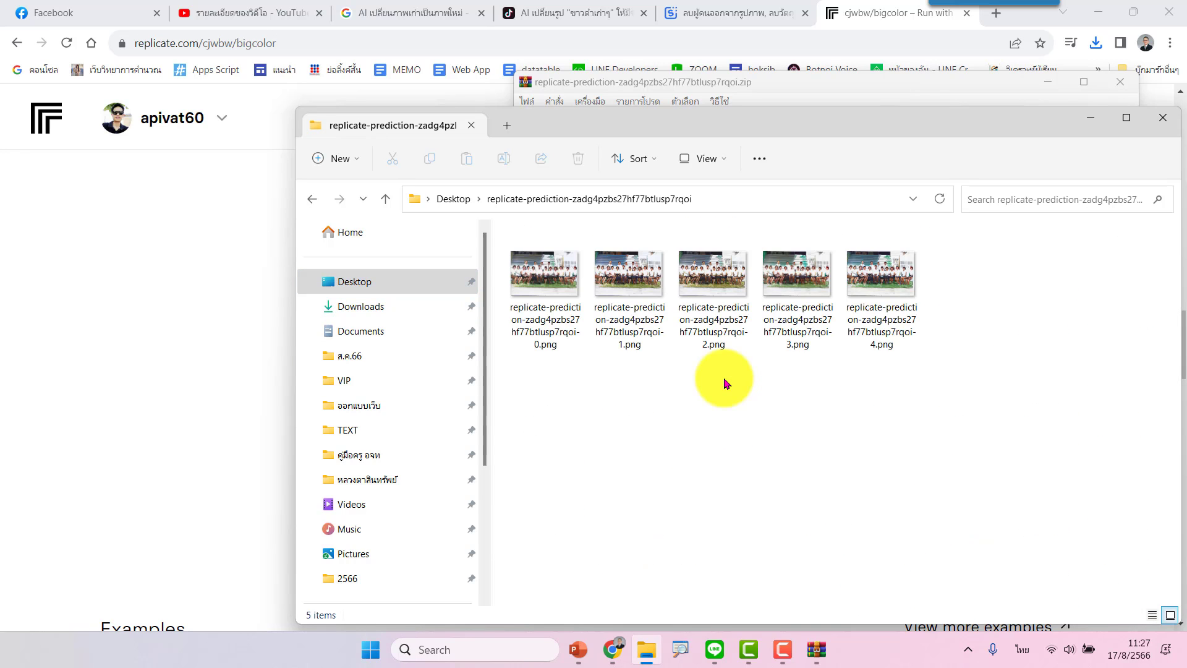
left_click(538, 280)
double_click(538, 280)
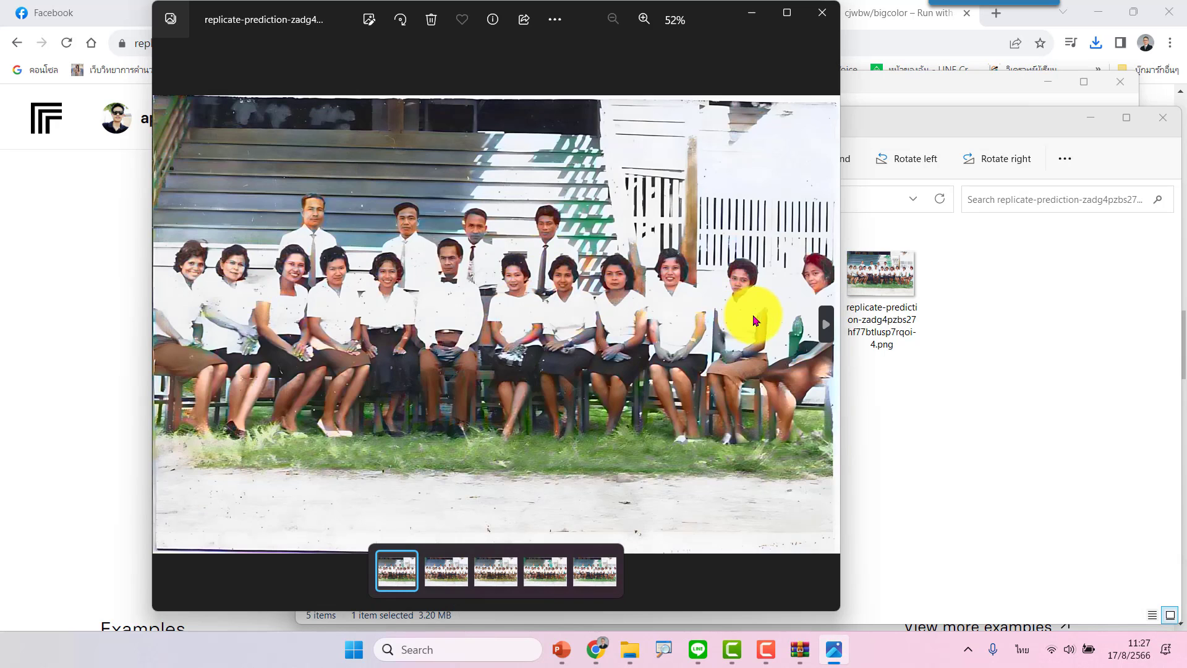
Step: Enlarge the Photos window and step through the second to fifth color variants
left_click_drag(842, 360, 995, 379)
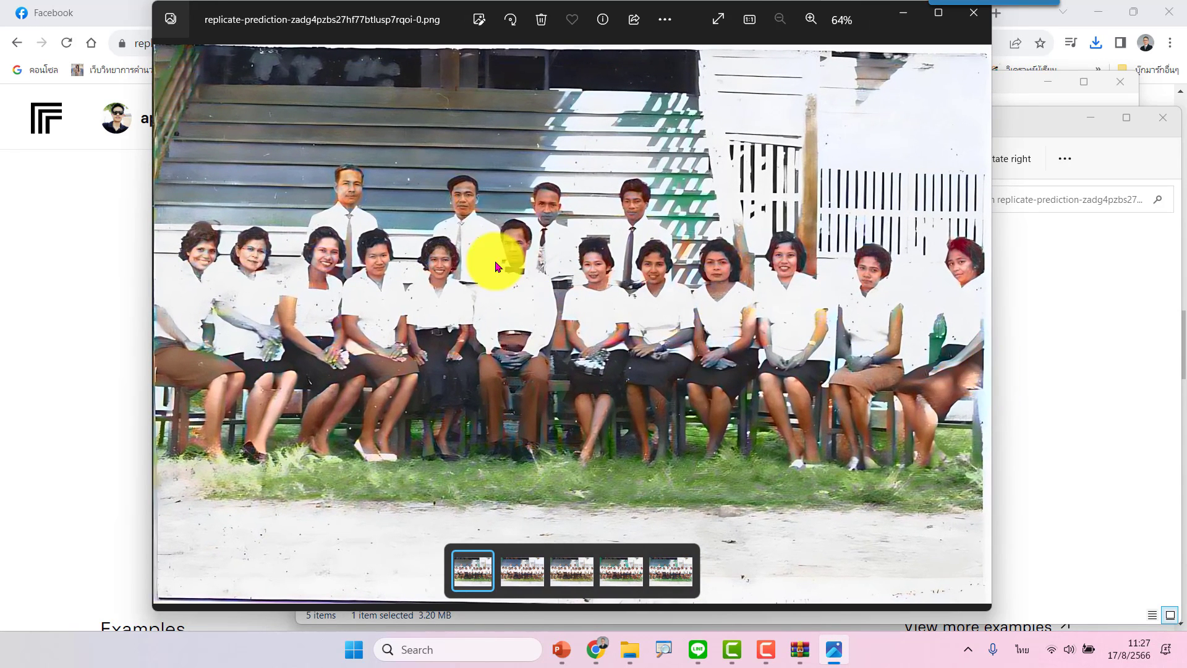
left_click(522, 578)
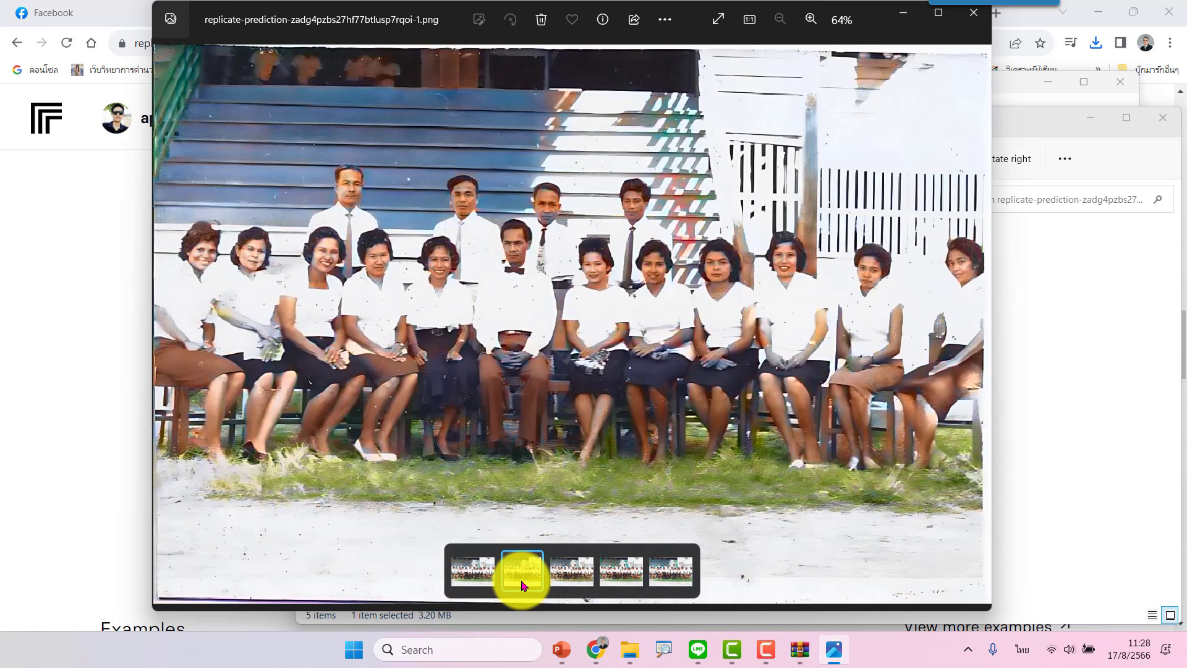
left_click(570, 570)
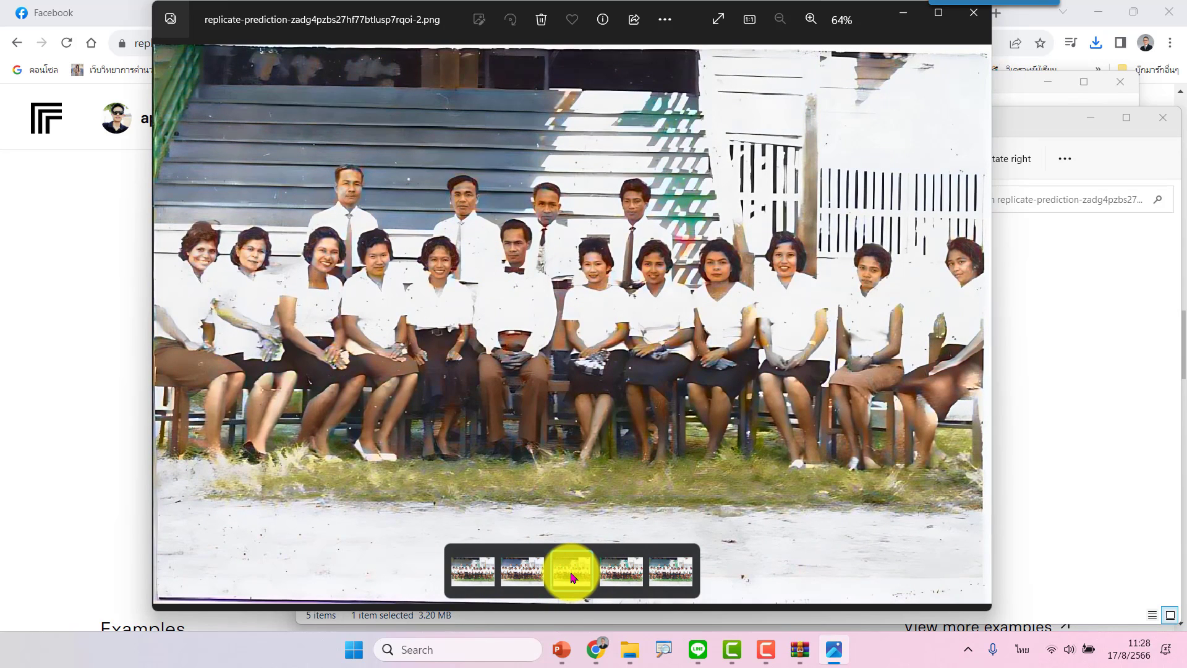
left_click(623, 569)
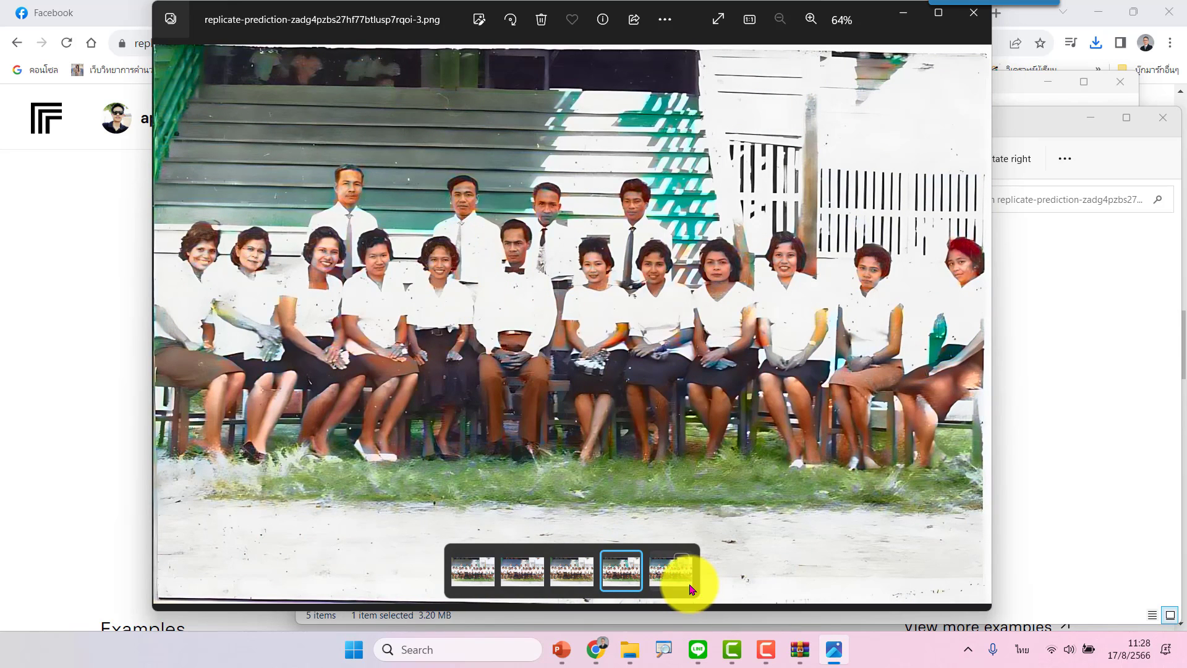
left_click(674, 571)
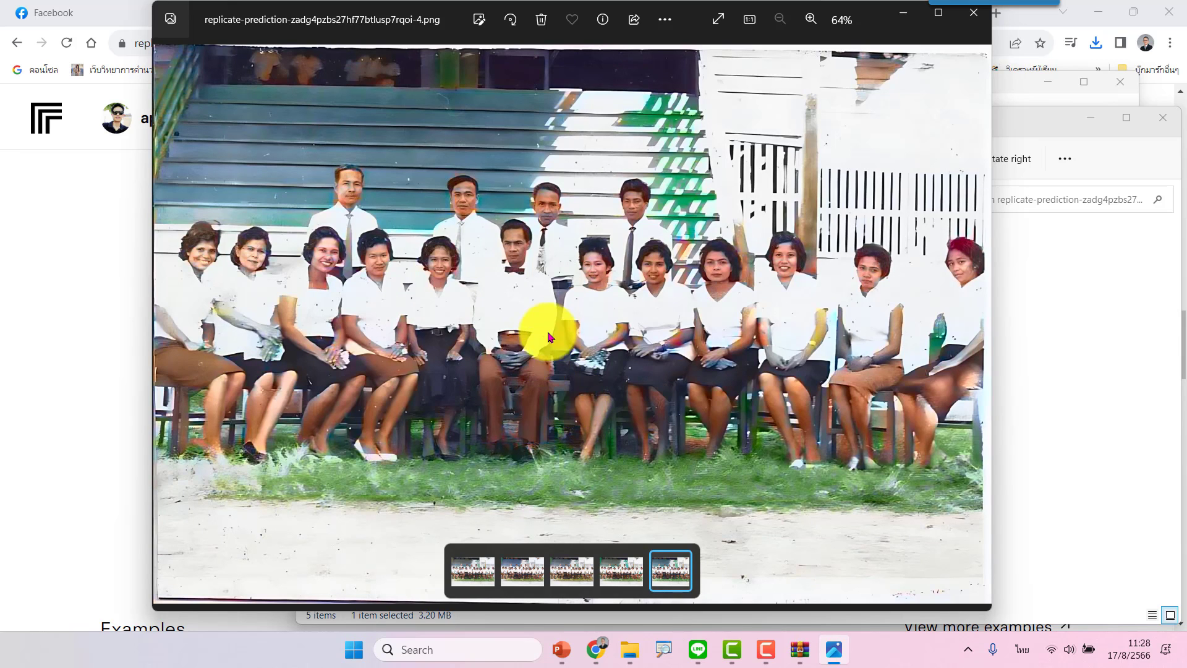
Step: View the fifth variant full screen, exit, and close Photos to return to Replicate
left_click(717, 21)
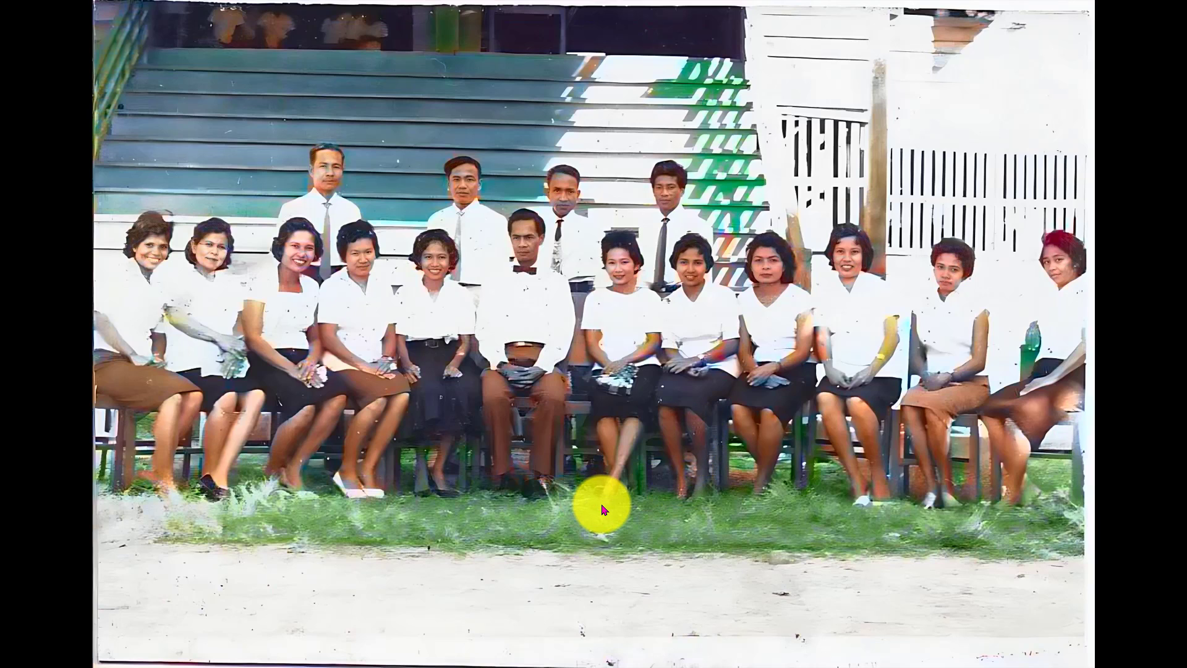
key("Escape")
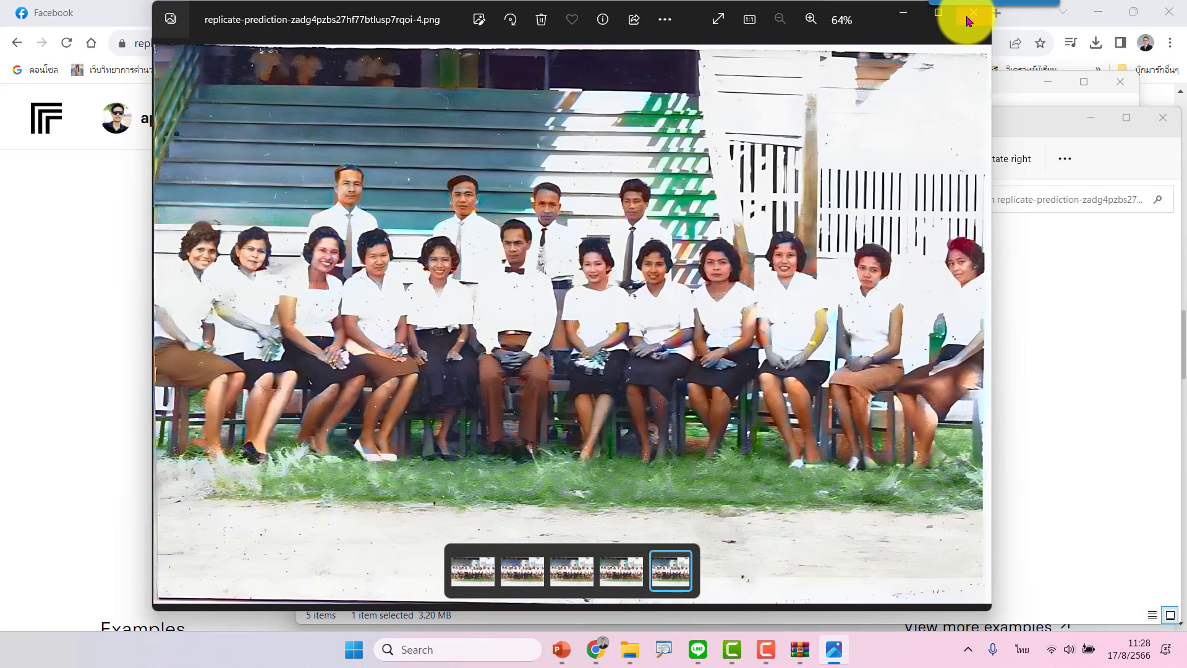
left_click(968, 20)
left_click(286, 42)
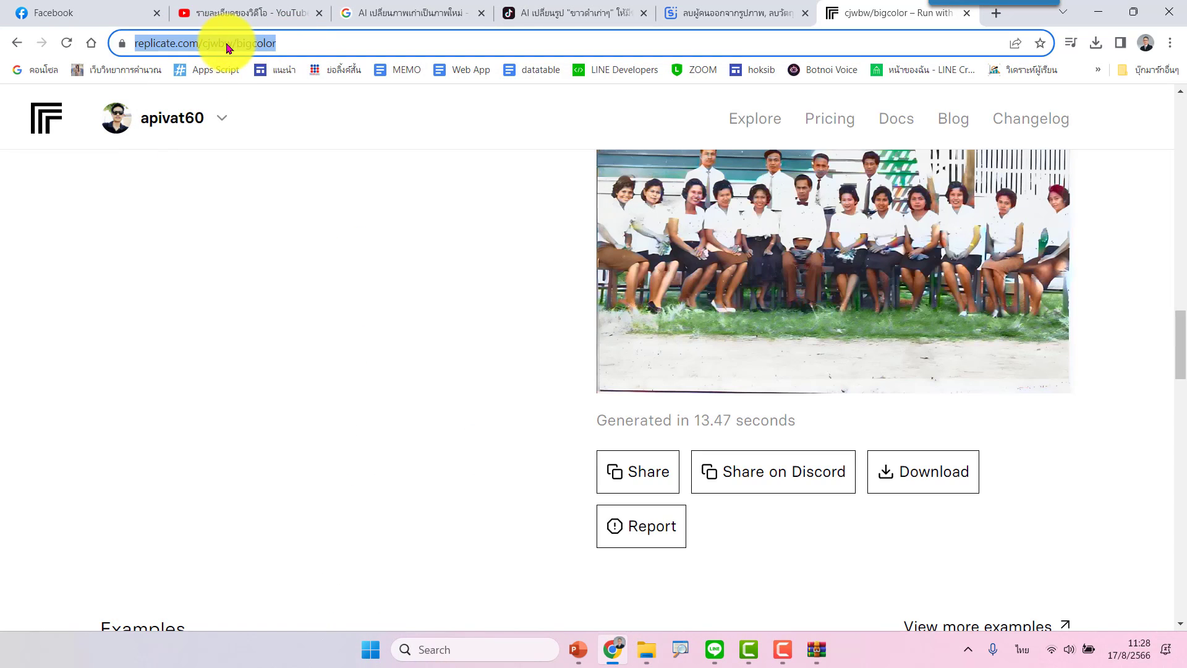